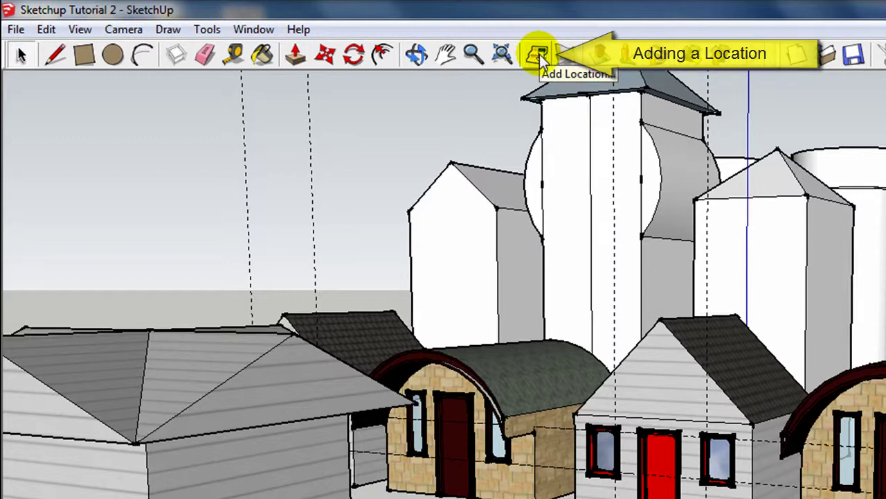
Search the Add Location map for 92882 and frame the bare field just south of the Skyline Drive Trailhead
left_click(540, 54)
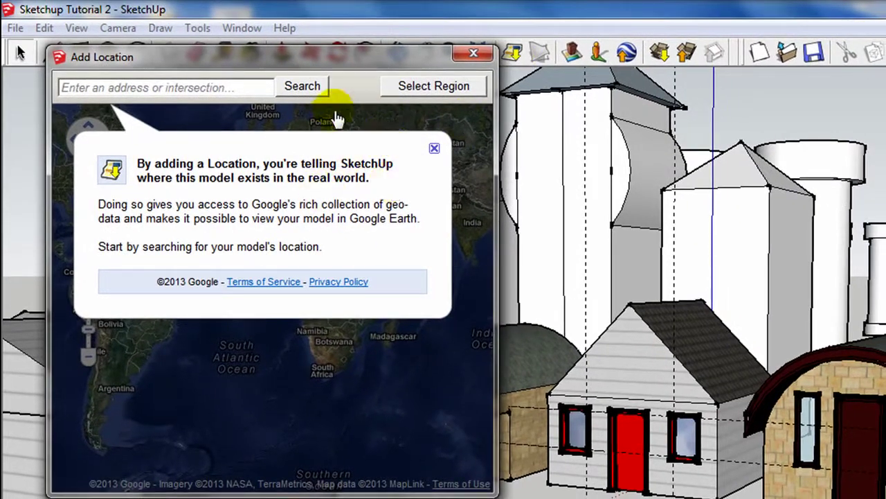
left_click(243, 88)
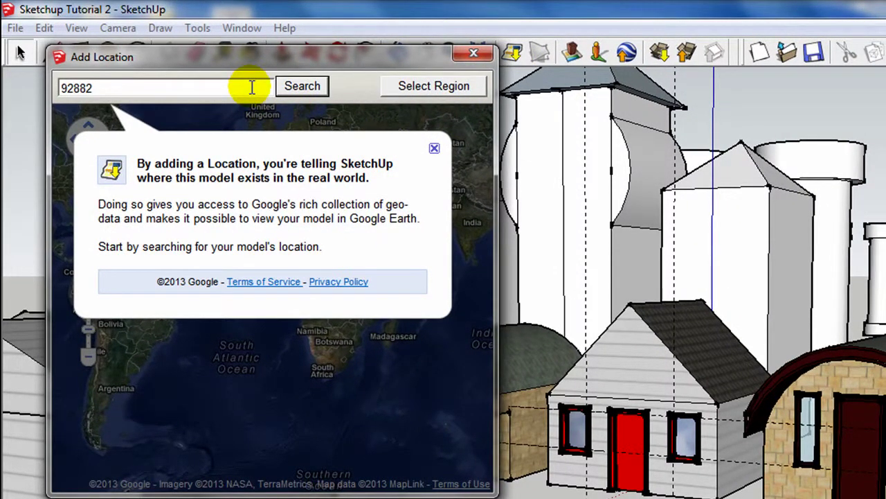
left_click(305, 86)
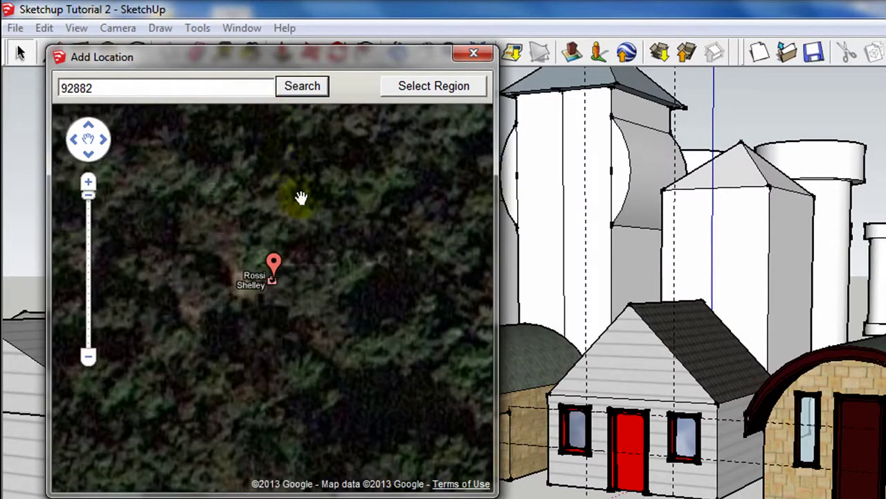
scroll(277, 290, "down", 3)
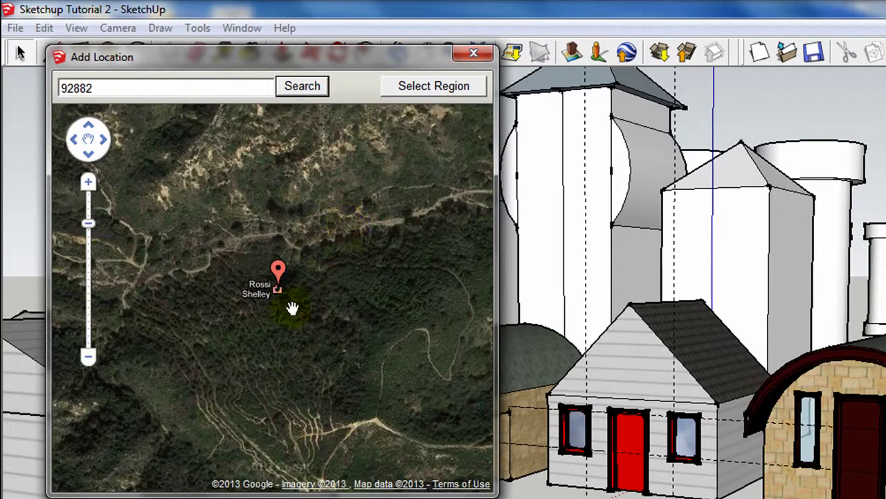
scroll(294, 267, "down", 2)
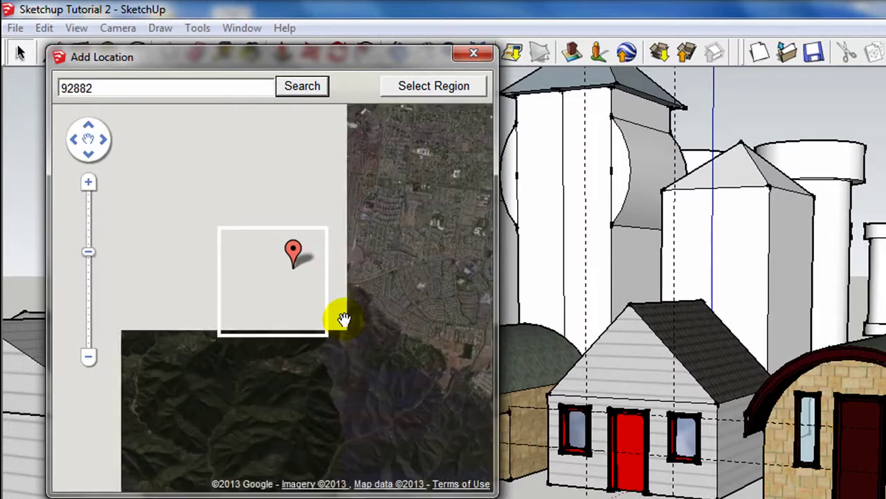
scroll(331, 315, "up", 3)
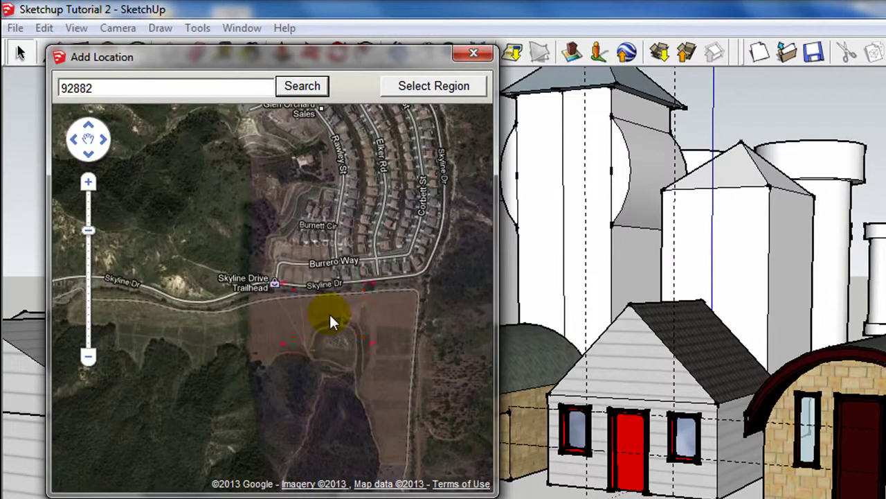
scroll(400, 349, "up", 2)
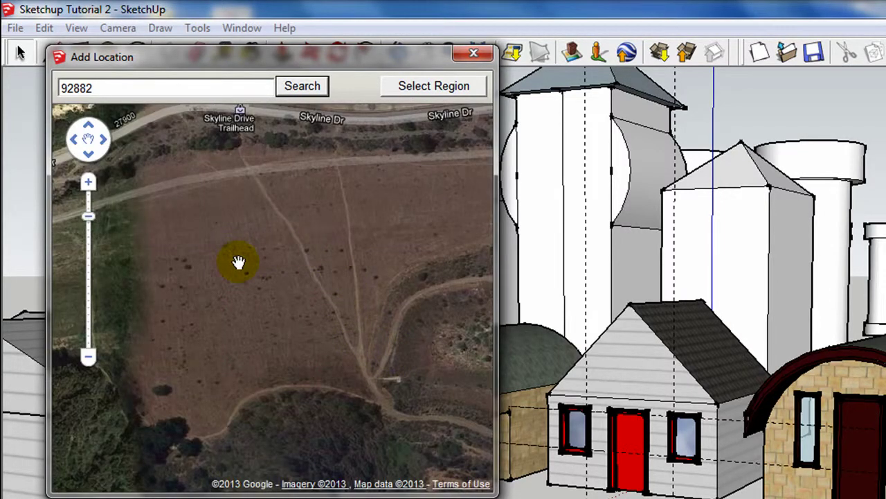
scroll(238, 262, "up", 1)
scroll(214, 216, "down", 2)
scroll(215, 216, "up", 1)
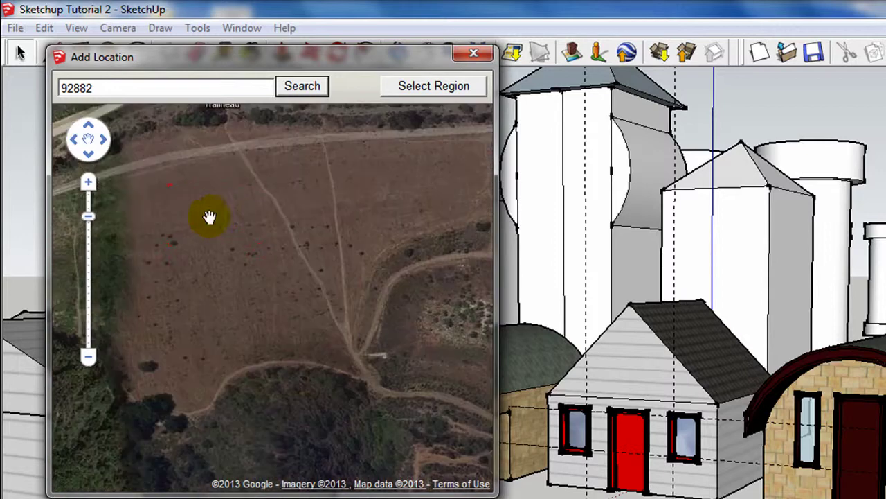
Select a region over the bare field, adjust its boundary, and grab the aerial image into the model
left_click(438, 90)
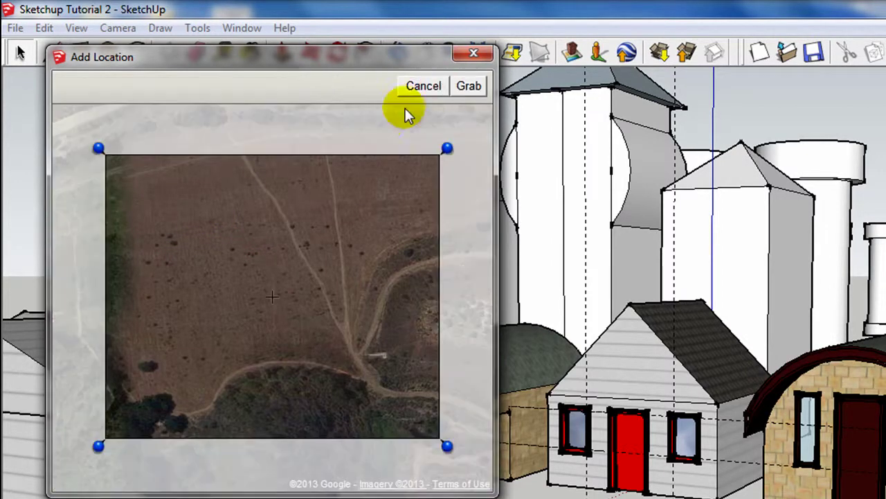
left_click(272, 262)
left_click_drag(447, 115, 352, 185)
left_click_drag(270, 293, 299, 229)
left_click_drag(383, 123, 391, 104)
left_click_drag(131, 356, 85, 378)
left_click_drag(248, 219, 248, 227)
left_click(470, 87)
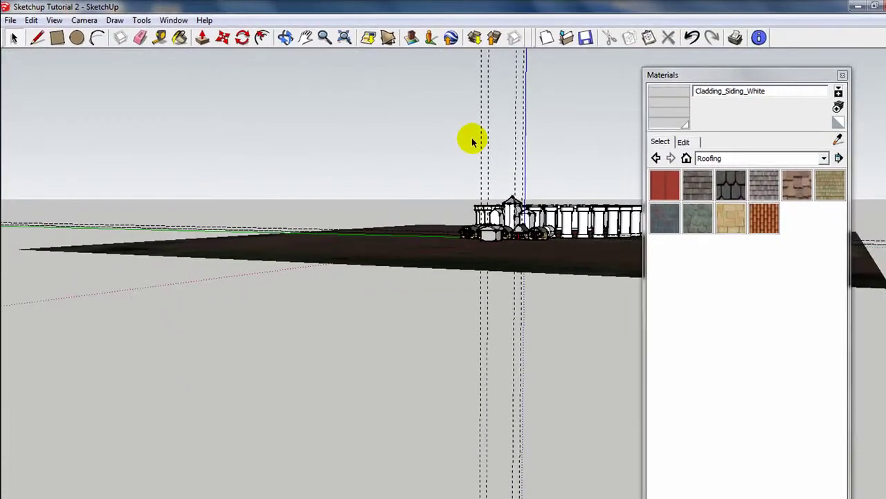
Show the whole geolocated site from above, then collapse the Materials window and move it clear of the terrain
middle_click_drag(647, 191, 271, 304)
middle_click_drag(197, 220, 194, 253)
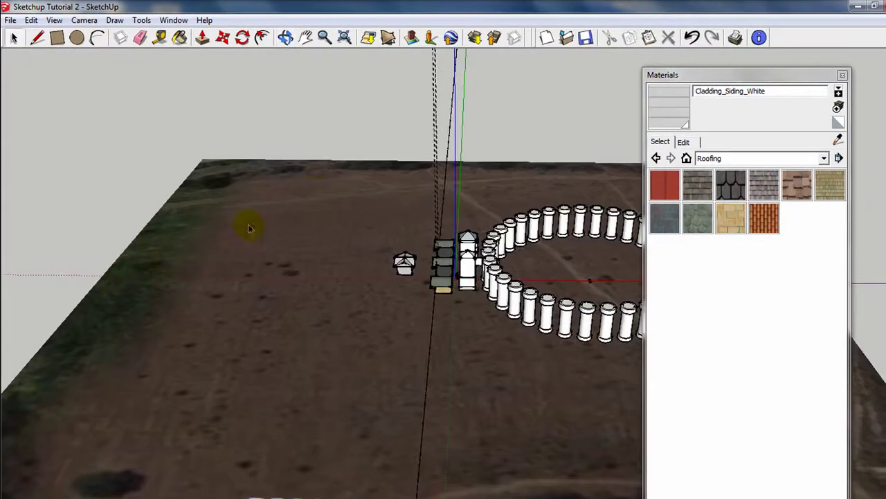
middle_click_drag(425, 157, 395, 253)
left_click(809, 76)
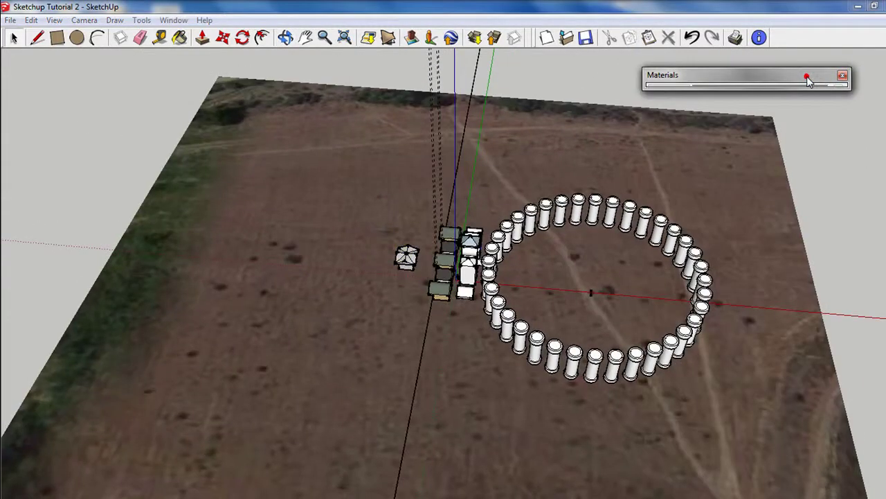
left_click_drag(739, 78, 802, 60)
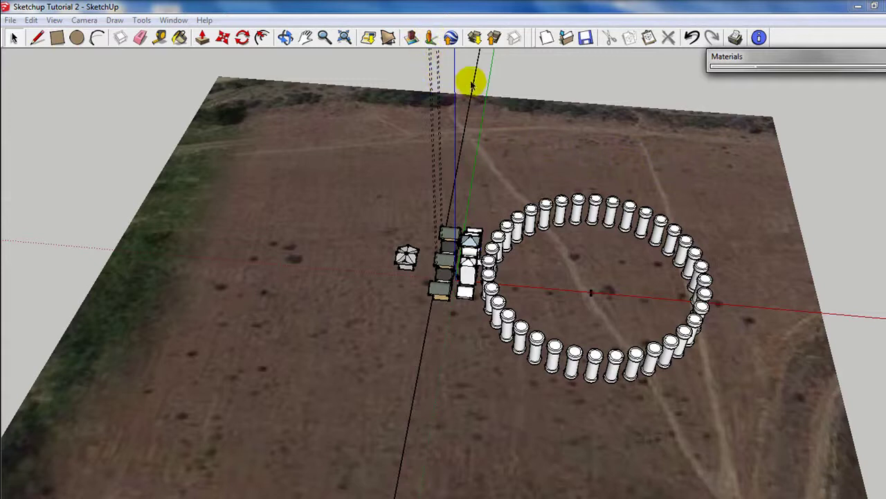
Toggle the terrain relief on, examine it around the buildings and columns, and switch back to the flat aerial image
left_click(388, 39)
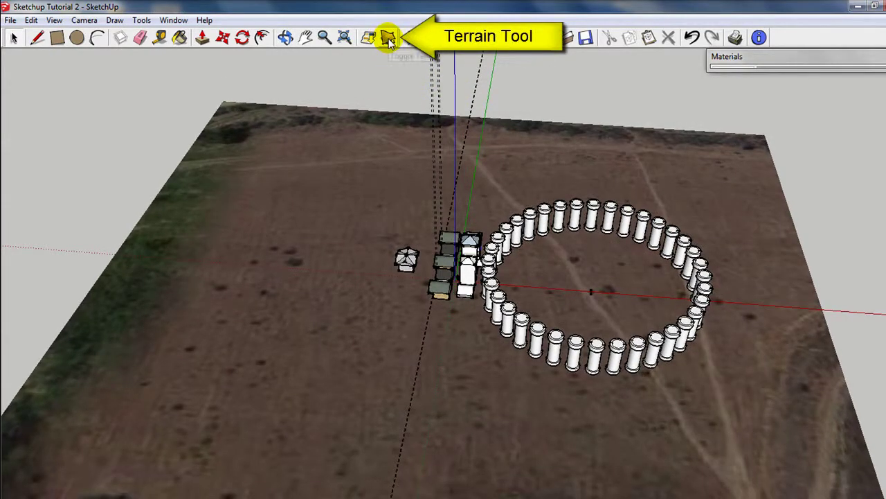
left_click(389, 39)
middle_click_drag(451, 155, 494, 234)
middle_click_drag(244, 246, 478, 277)
middle_click_drag(764, 279, 588, 276)
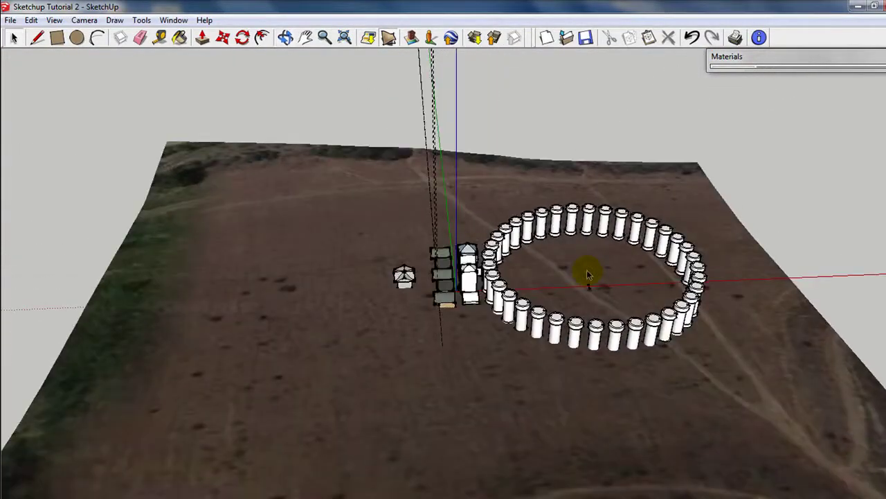
left_click(390, 39)
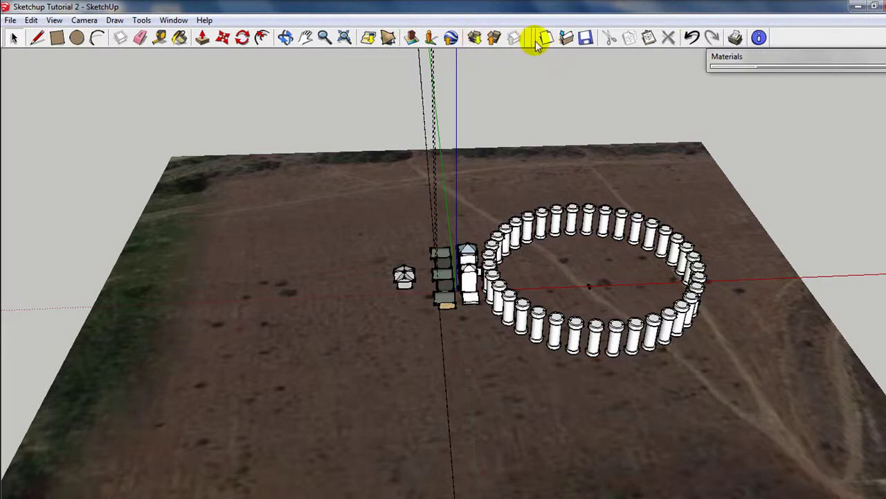
left_click_drag(535, 41, 594, 54)
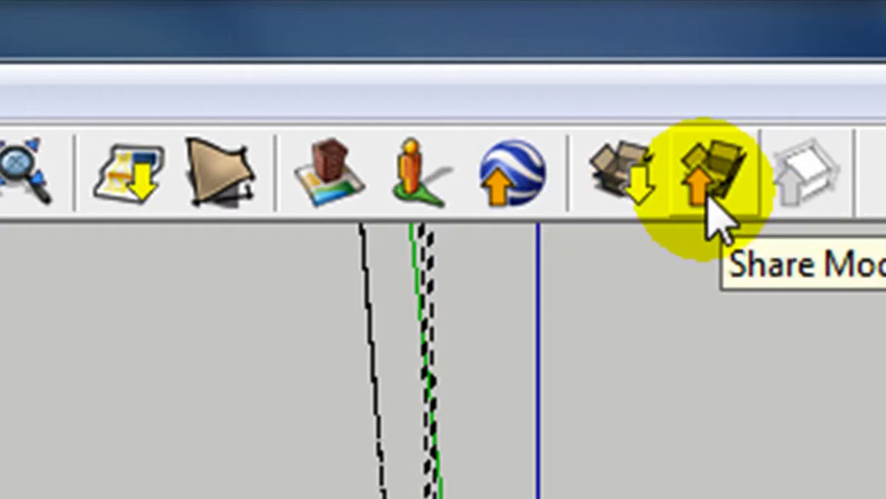
left_click(711, 184)
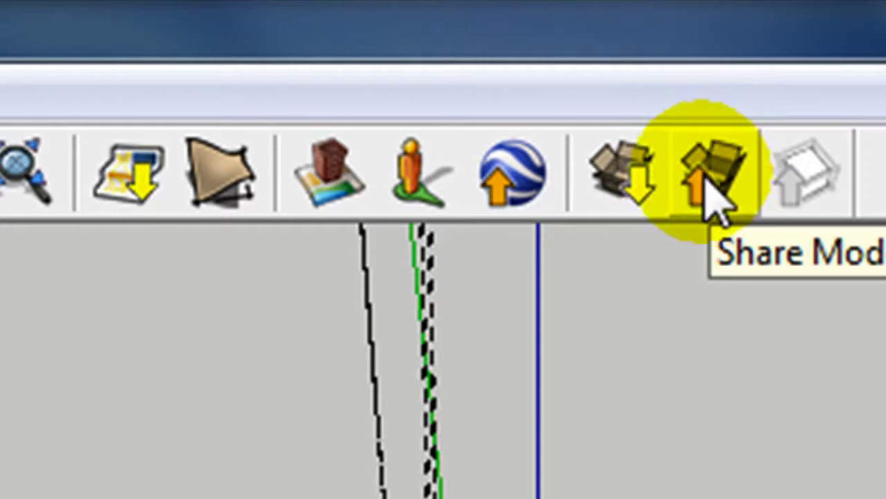
Search the 3D Warehouse for "tree" and load the Elm 3D tree directly into the model
left_click(624, 195)
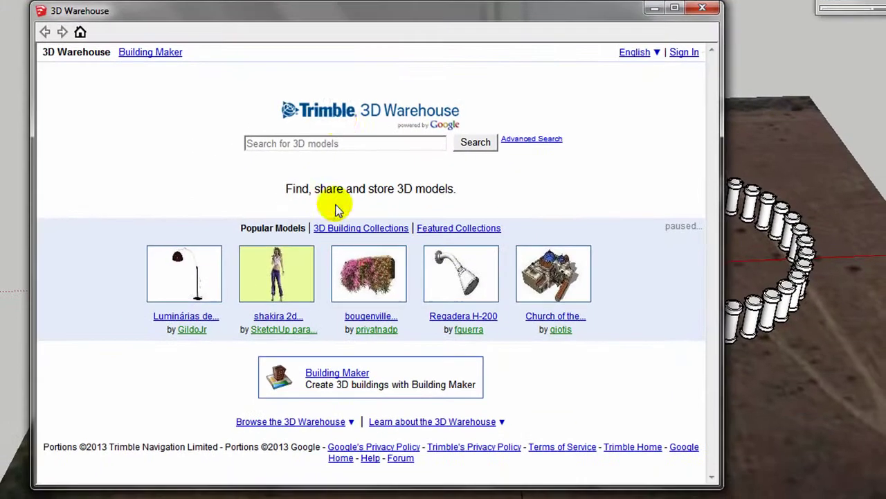
left_click(325, 142)
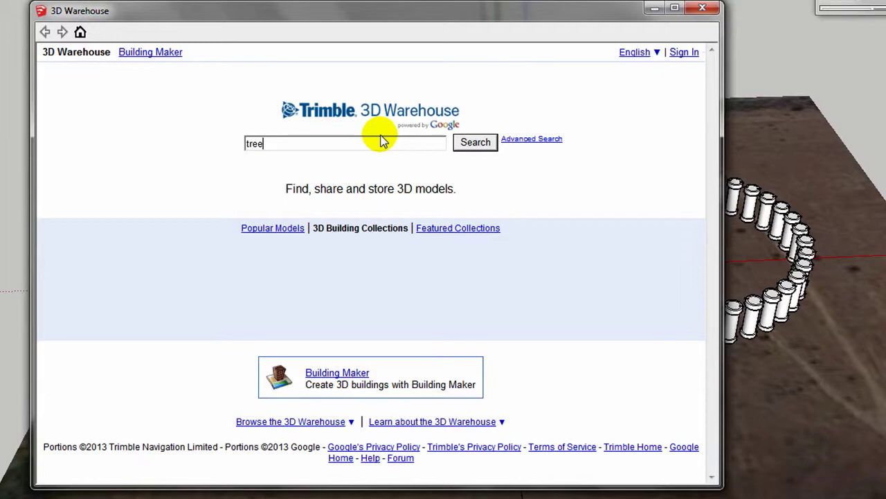
key("Return")
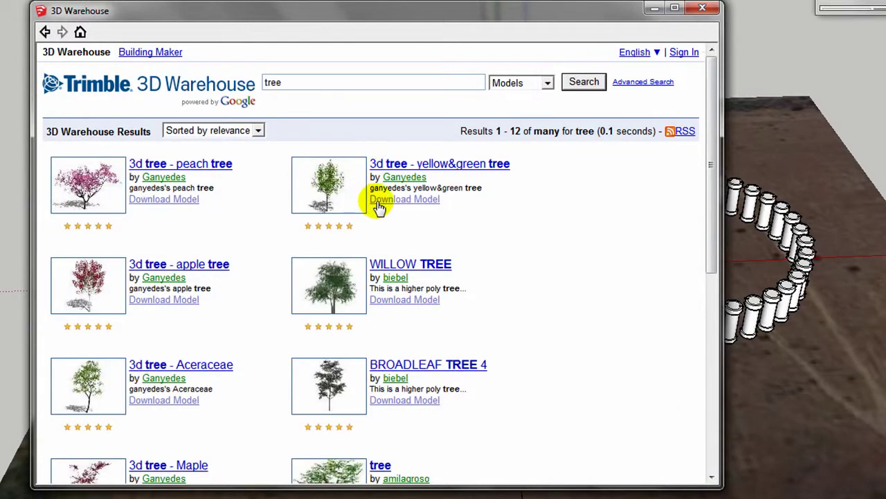
left_click(711, 163)
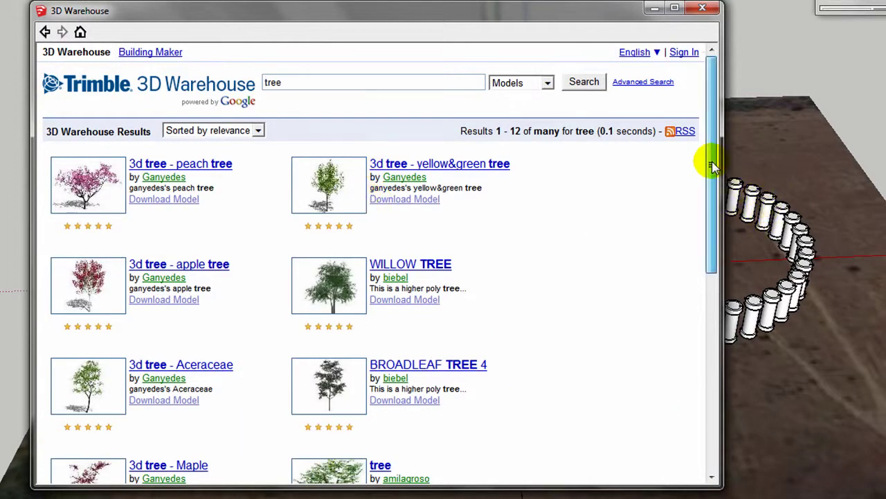
left_click_drag(712, 165, 707, 260)
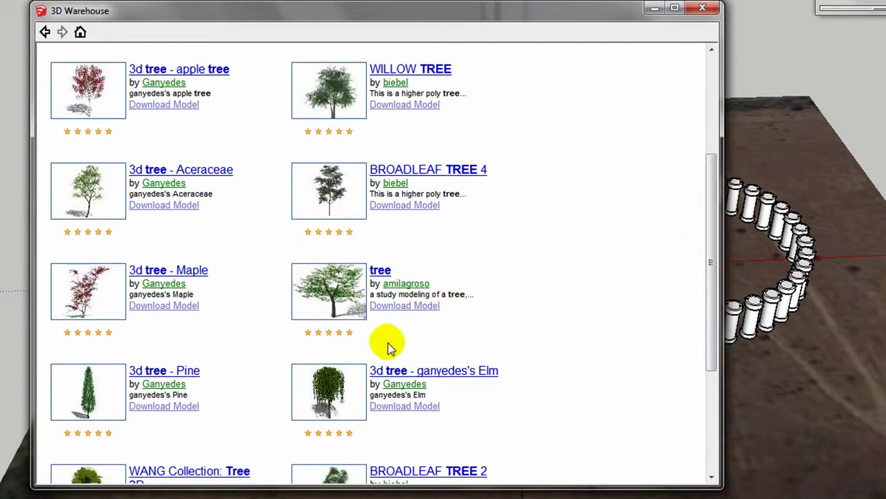
left_click(386, 409)
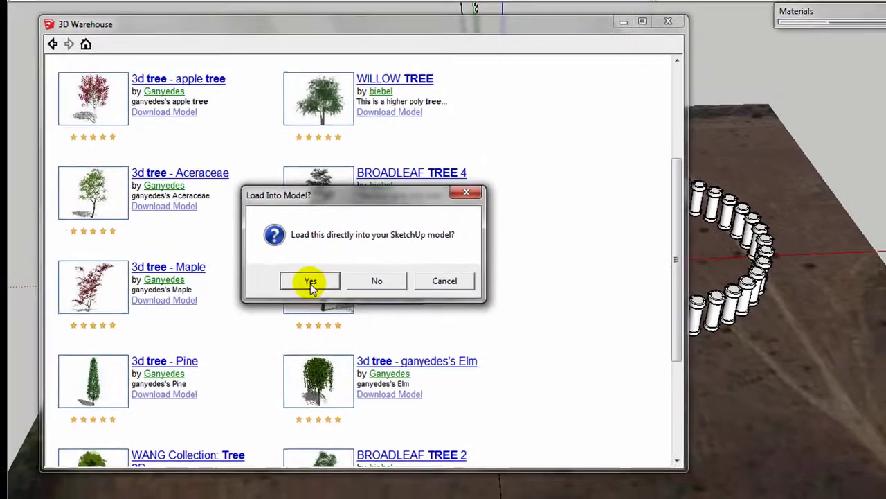
left_click(327, 284)
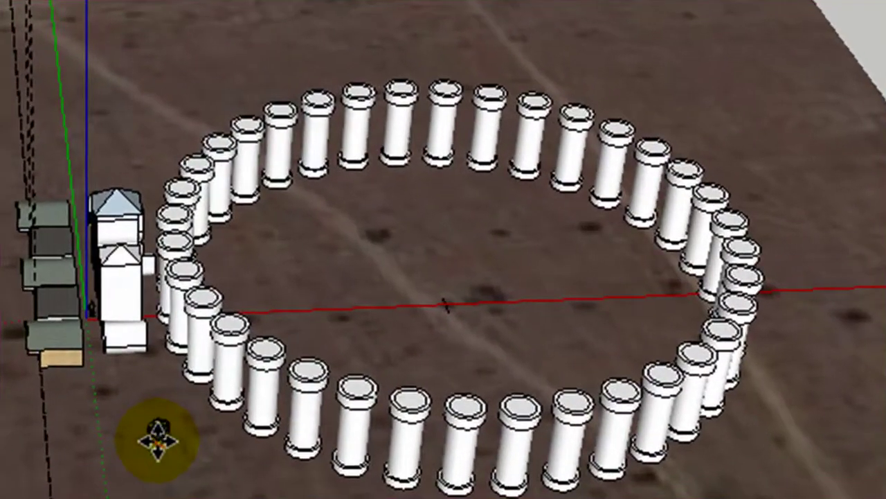
Place the elm tree on the ground in front of the ring of columns, near the buildings
scroll(157, 438, "up", 7)
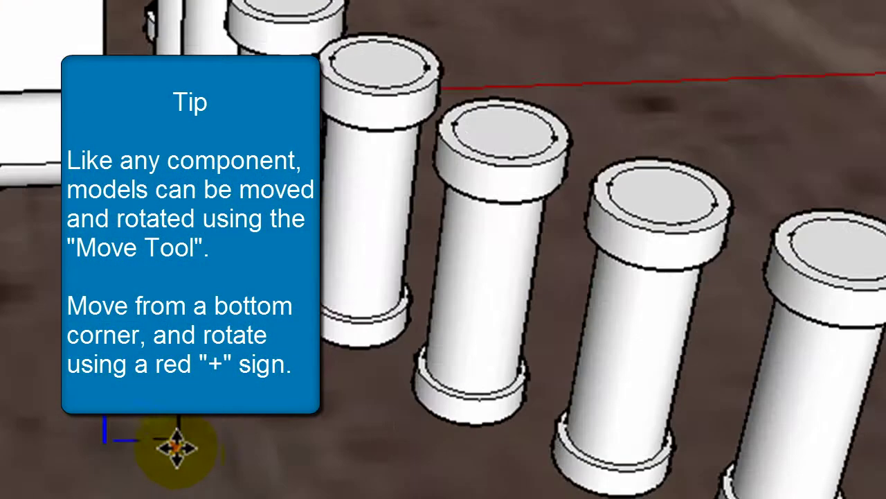
scroll(185, 459, "up", 3)
middle_click_drag(214, 494, 447, 298)
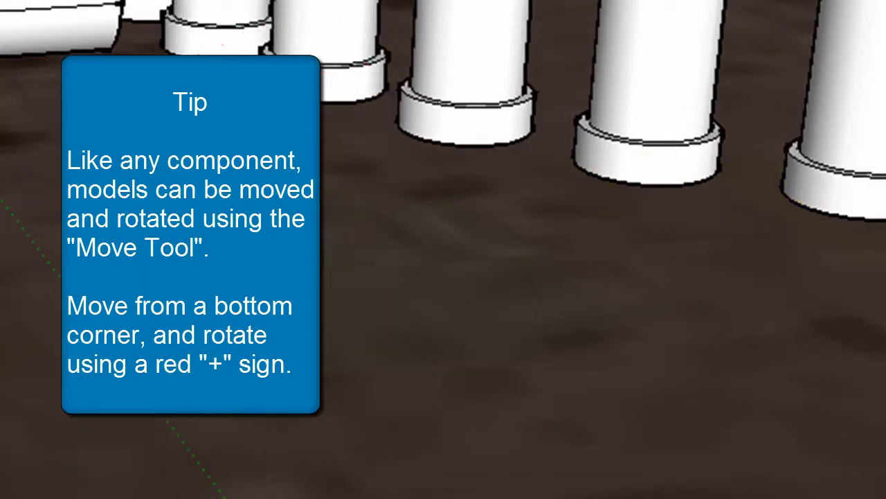
middle_click_drag(319, 236, 766, 247)
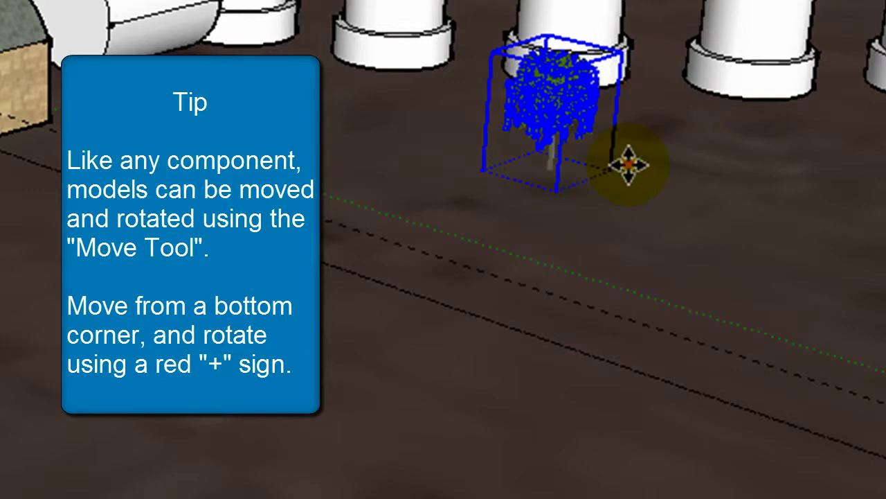
scroll(770, 113, "up", 6)
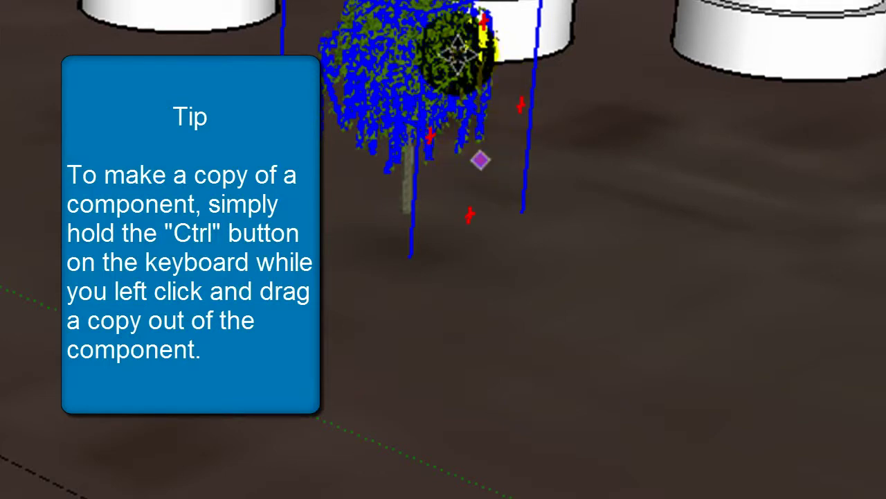
Make two copies of the elm with the Move tool, one farther along the columns and one nearer the green axis
left_click_drag(451, 55, 879, 139, "ctrl")
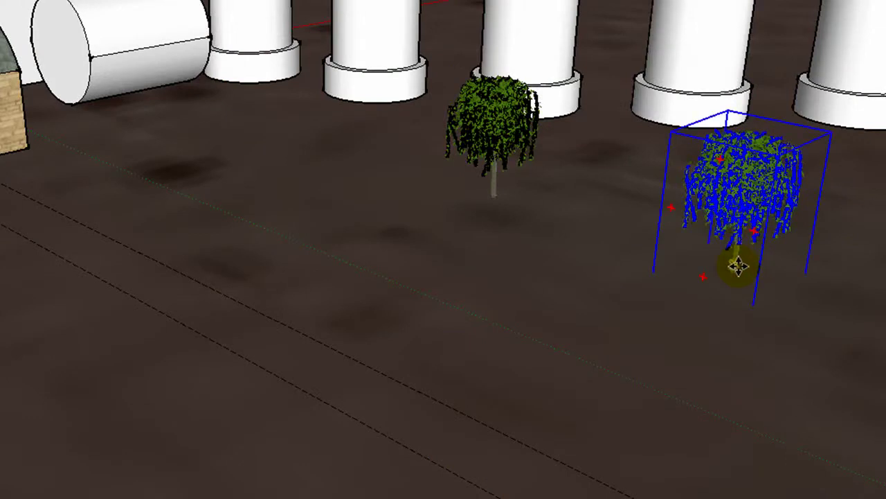
scroll(738, 266, "up", 3)
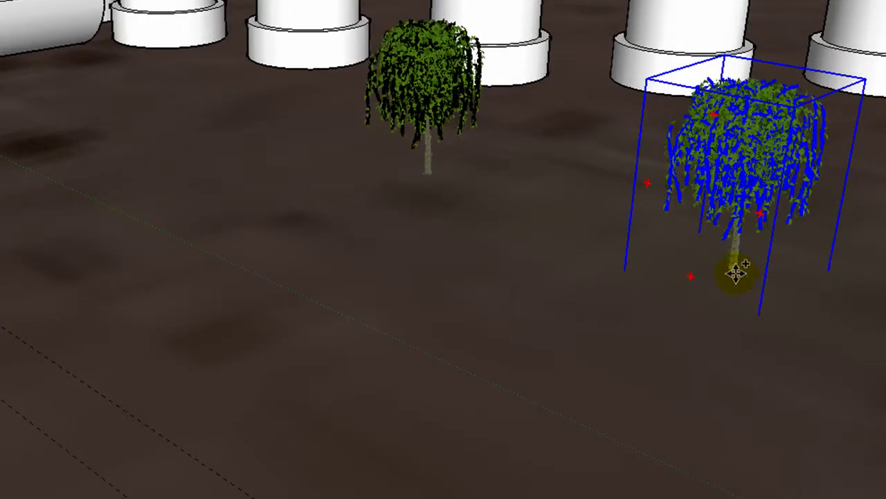
key("ctrl")
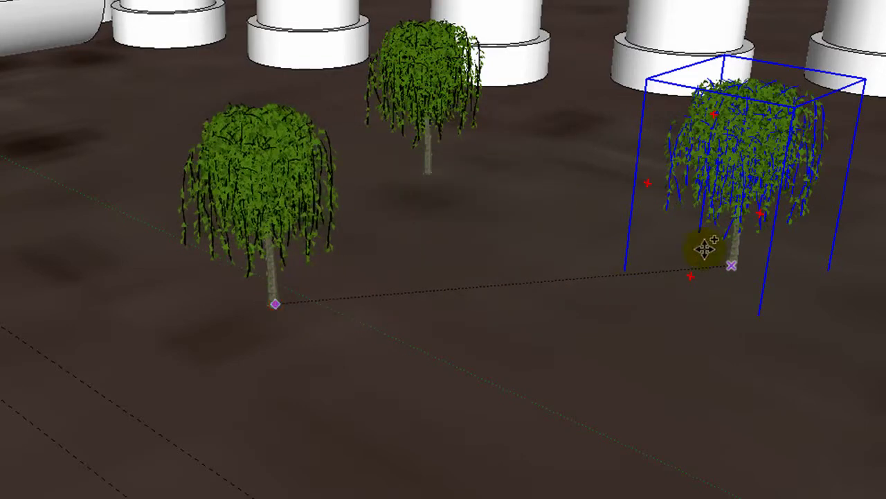
Copy the elm farther along the columns by a point in its foliage, placing that point on the ground between the trees
left_click(767, 129)
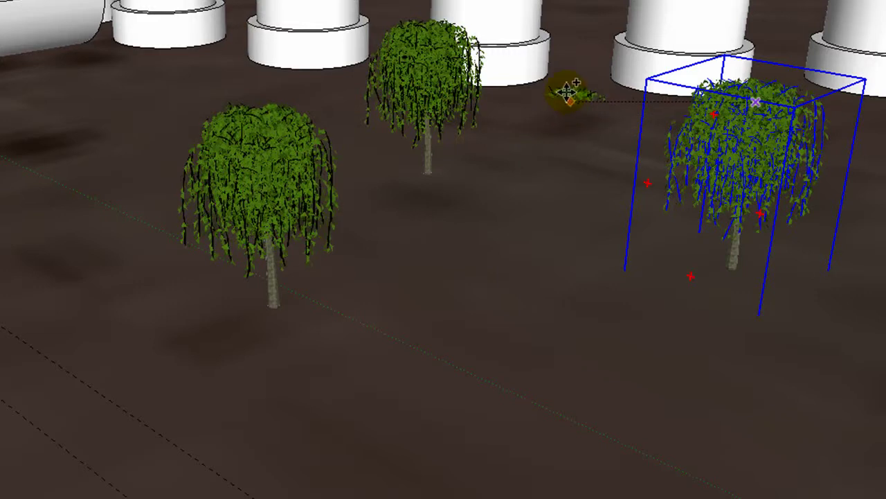
left_click(565, 83)
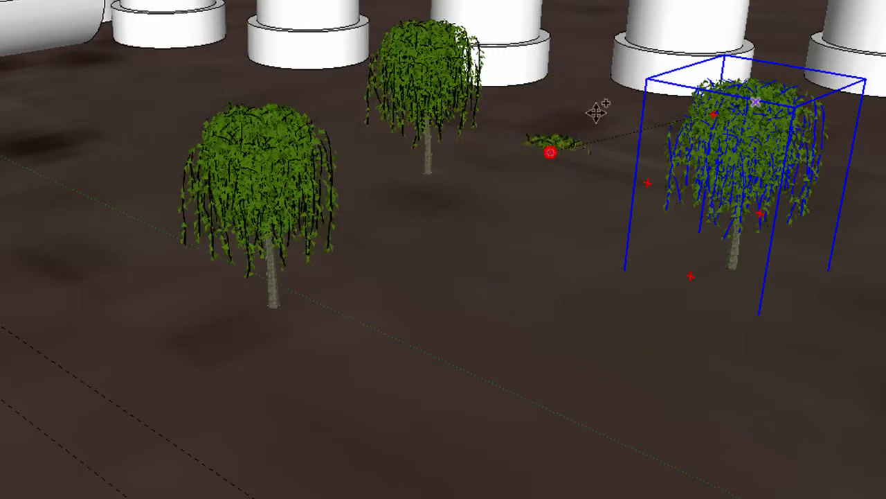
left_click(804, 261)
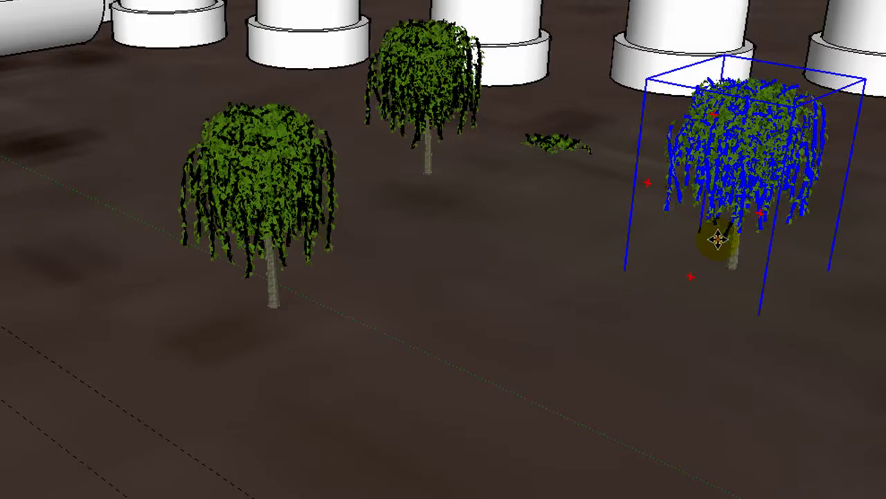
Undo the foliage-point copy and copy the elm farthest along the columns by its trunk base, onto the ground near the dashed guide lines
key("ctrl+z")
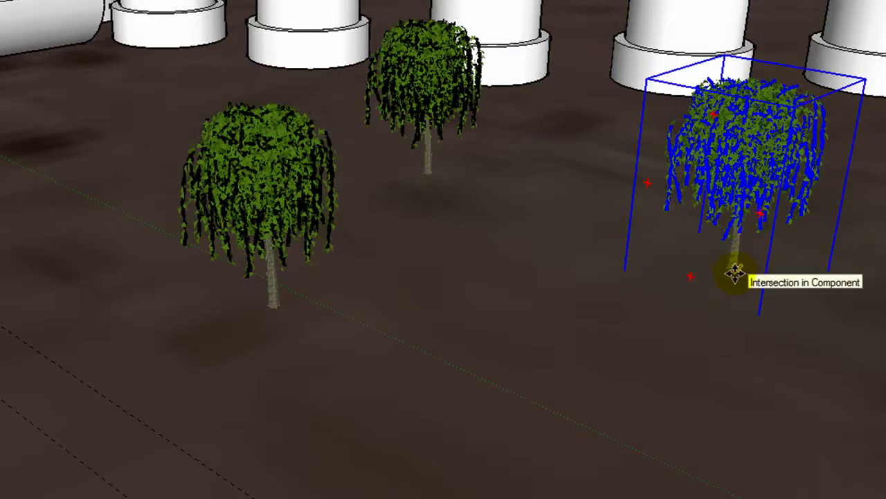
left_click(734, 272)
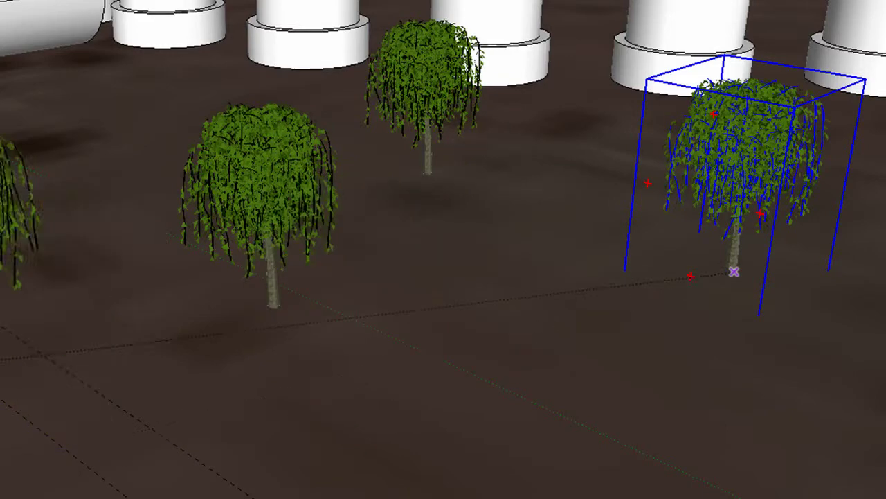
key("Escape")
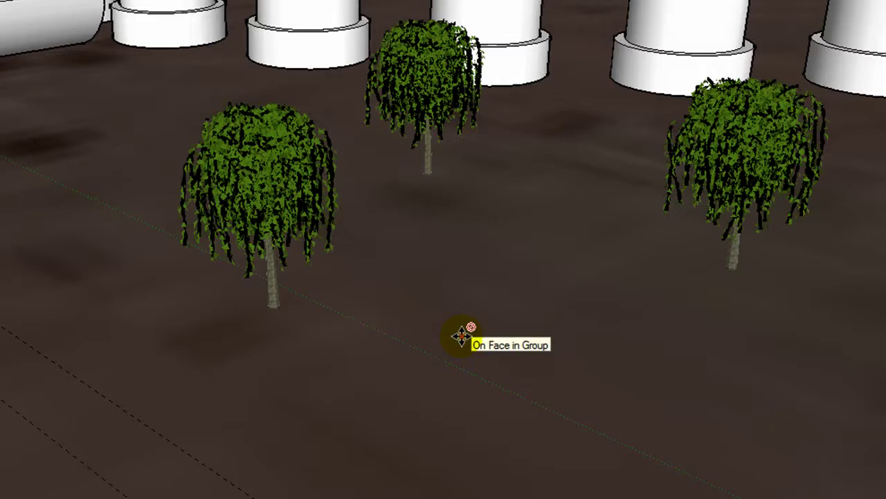
Examine the placed elm trees from several angles and from farther away, together with the buildings and the ring of columns
middle_click_drag(509, 181, 578, 219)
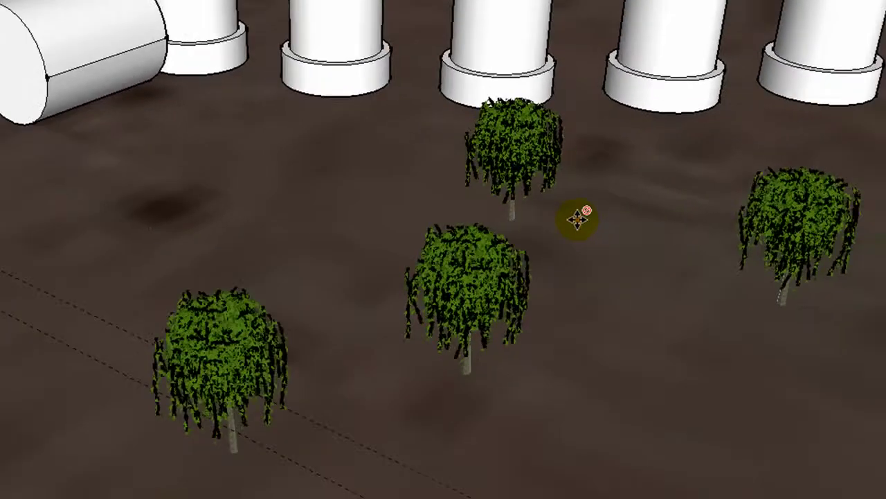
scroll(389, 251, "down", 5)
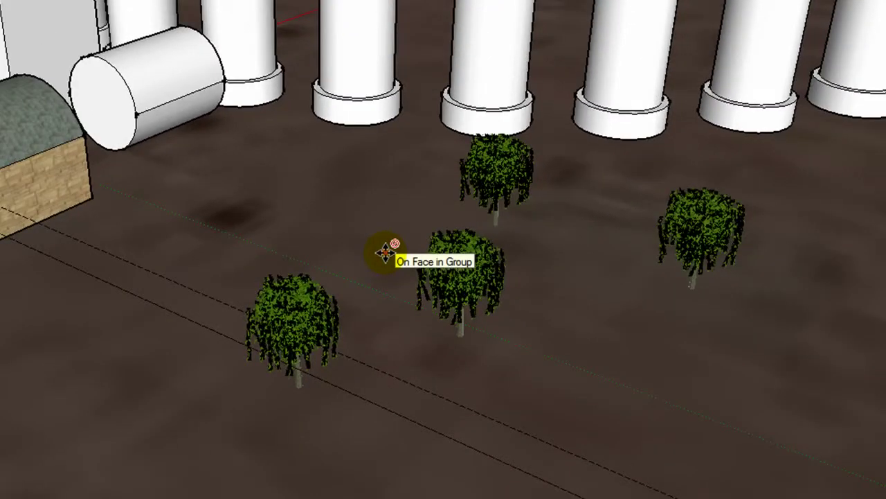
scroll(89, 264, "down", 3)
middle_click_drag(109, 271, 422, 247)
middle_click_drag(39, 358, 425, 297)
scroll(425, 297, "down", 3)
middle_click_drag(593, 312, 10, 294)
middle_click_drag(227, 289, 437, 320)
scroll(433, 374, "up", 3)
middle_click_drag(433, 375, 416, 418)
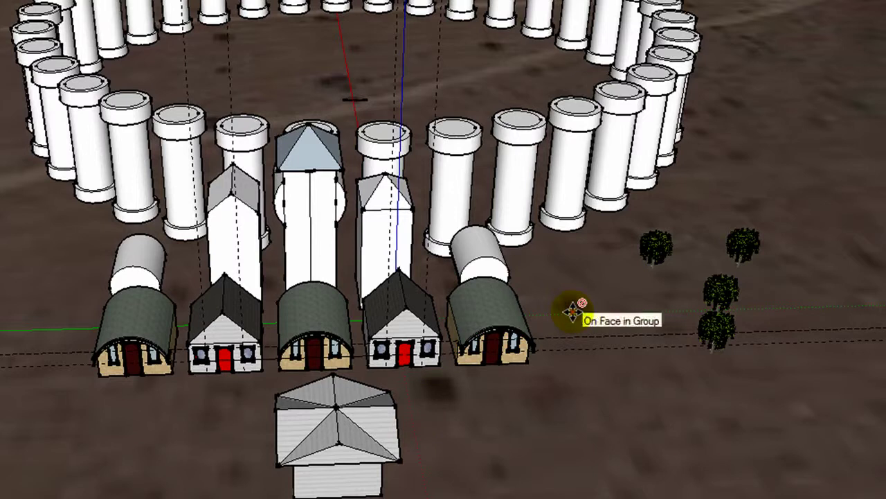